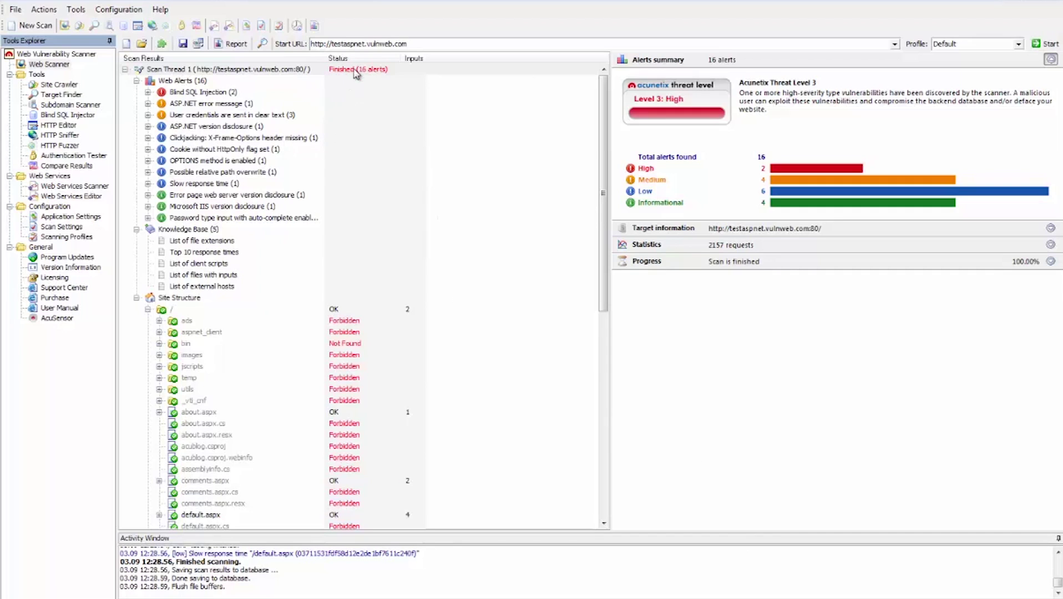
left_click(362, 47)
left_click(34, 26)
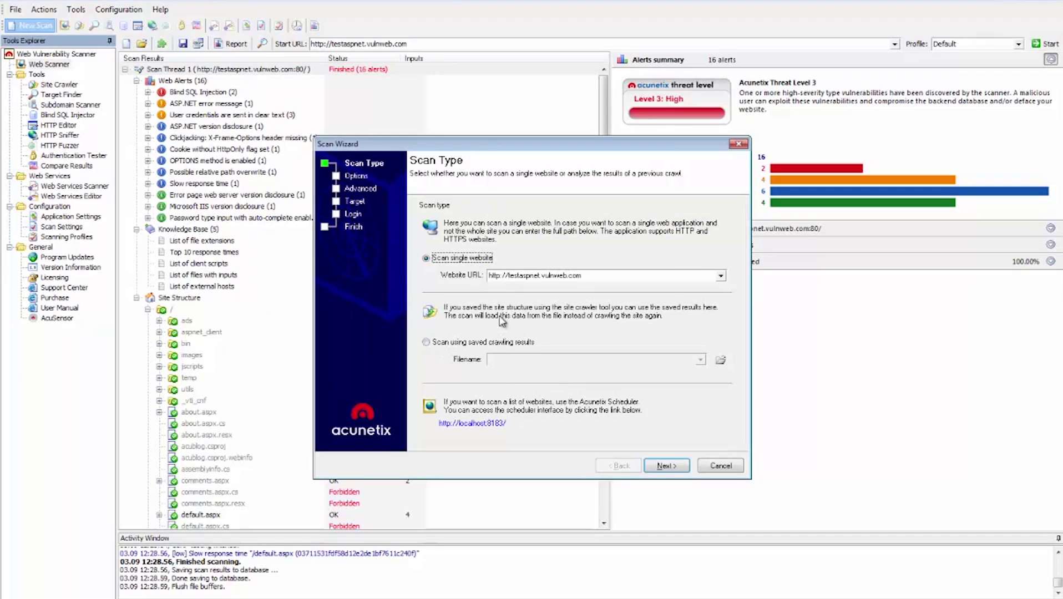
left_click(665, 466)
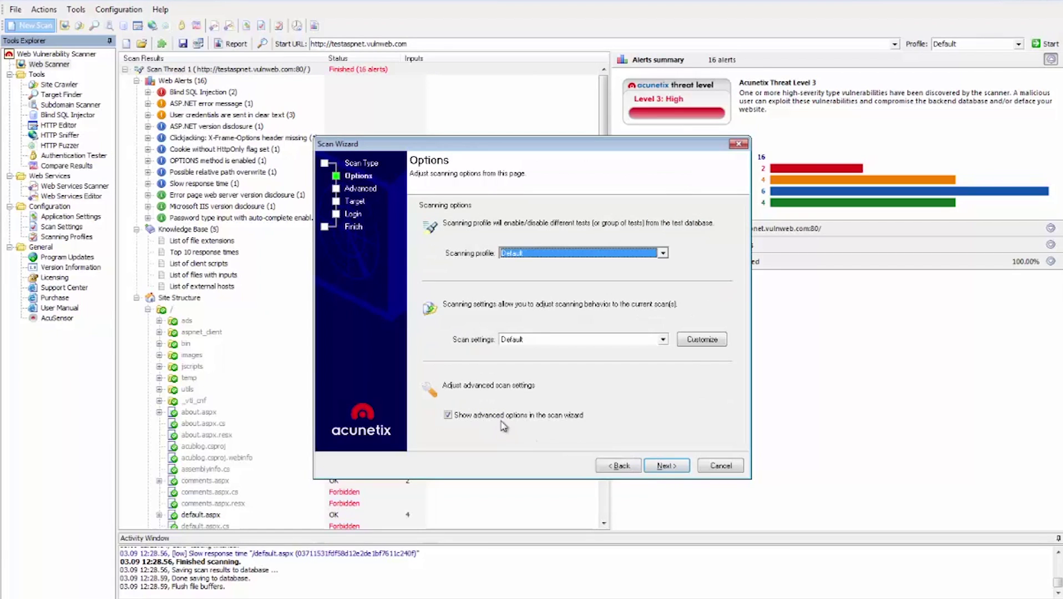
left_click(662, 465)
left_click(440, 225)
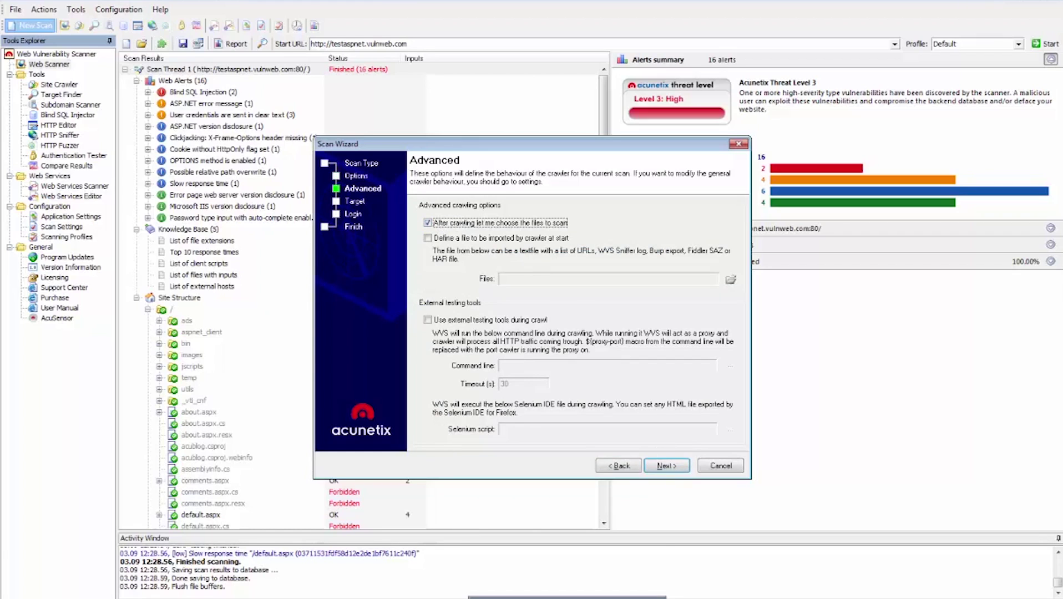
Step: Examine the file-selection example in the crawl-select.PNG image, then dismiss the image and cancel the scan wizard
key("alt+Tab")
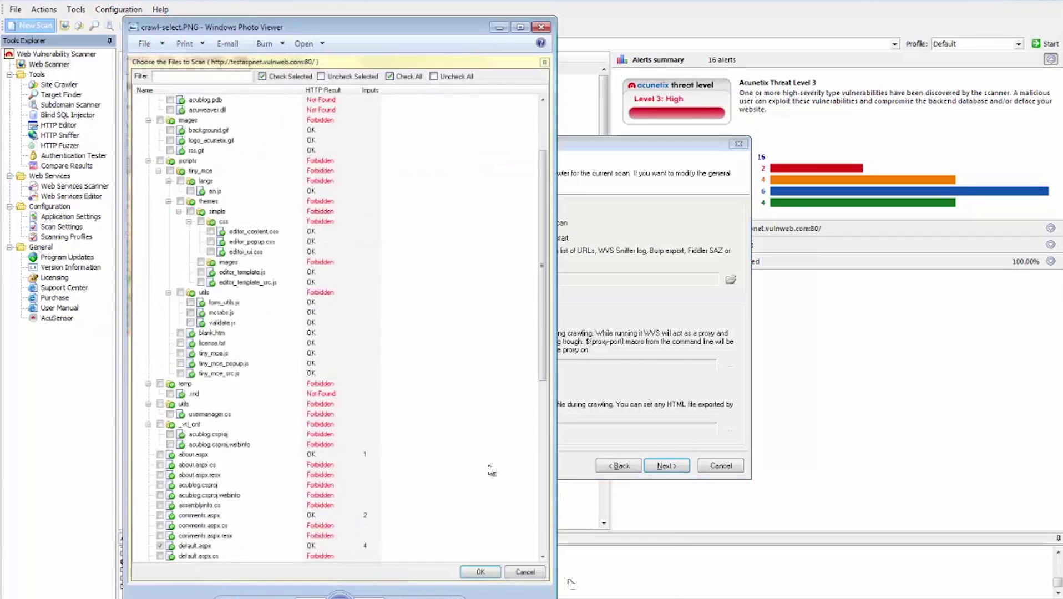
left_click_drag(298, 28, 296, 17)
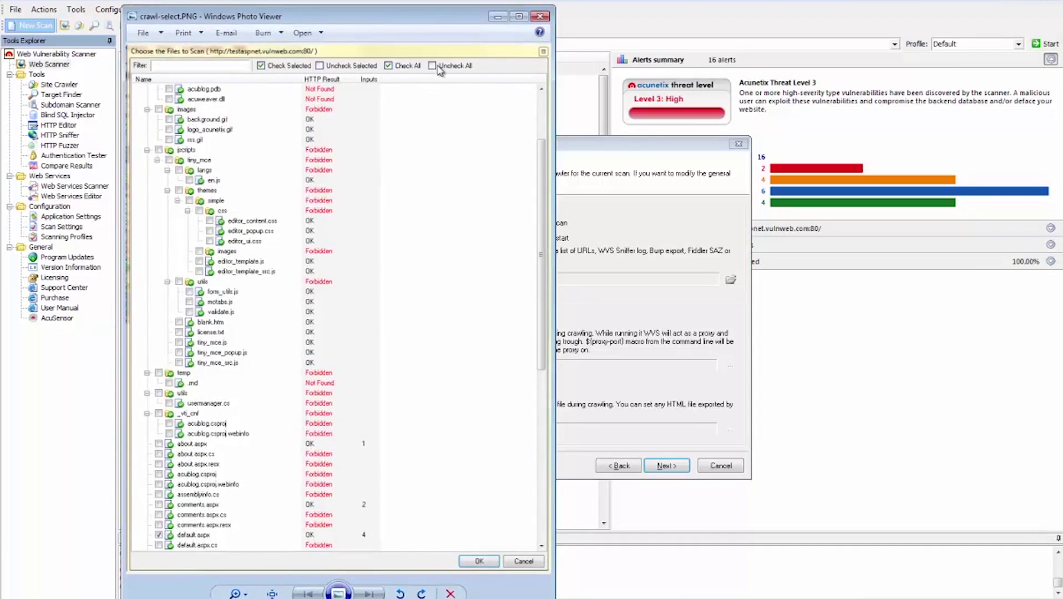
left_click(160, 535)
left_click(495, 17)
left_click(721, 467)
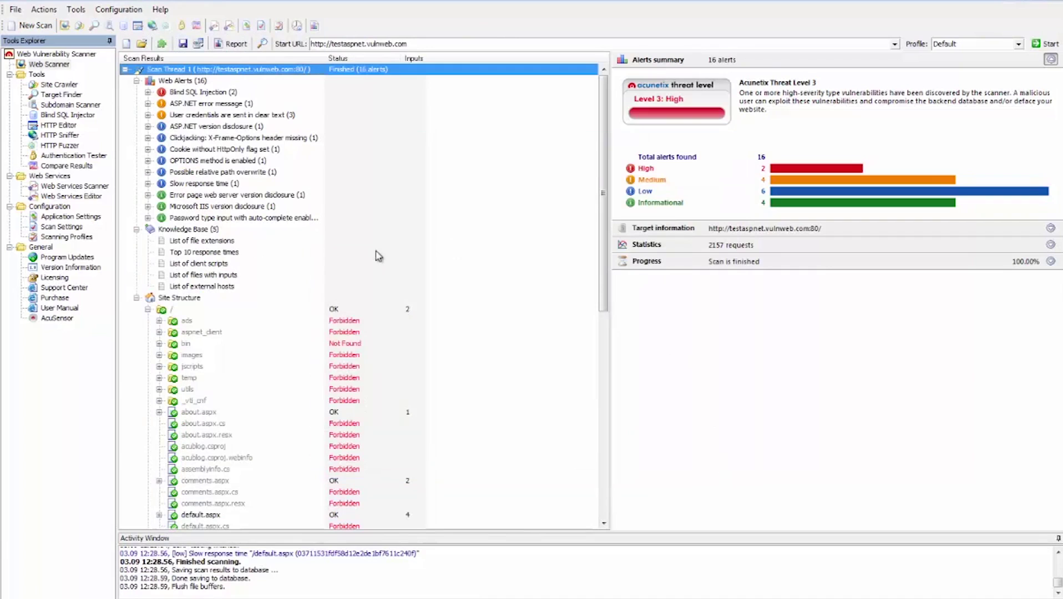
Step: Check the existing scan result files in the ACUNETIX folder through the scan results save dialog, then cancel saving
left_click(16, 10)
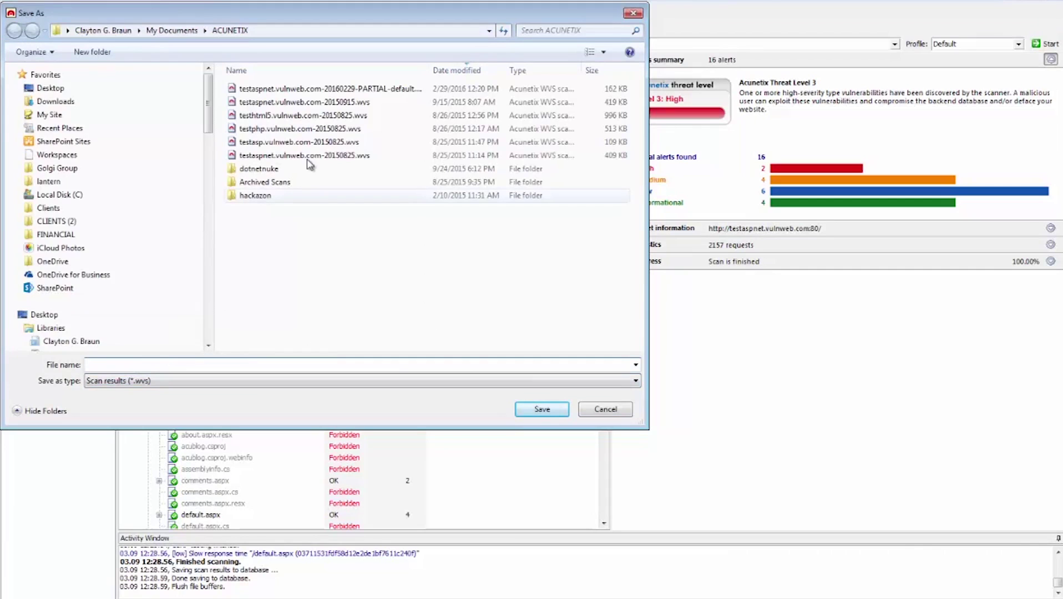
left_click(619, 414)
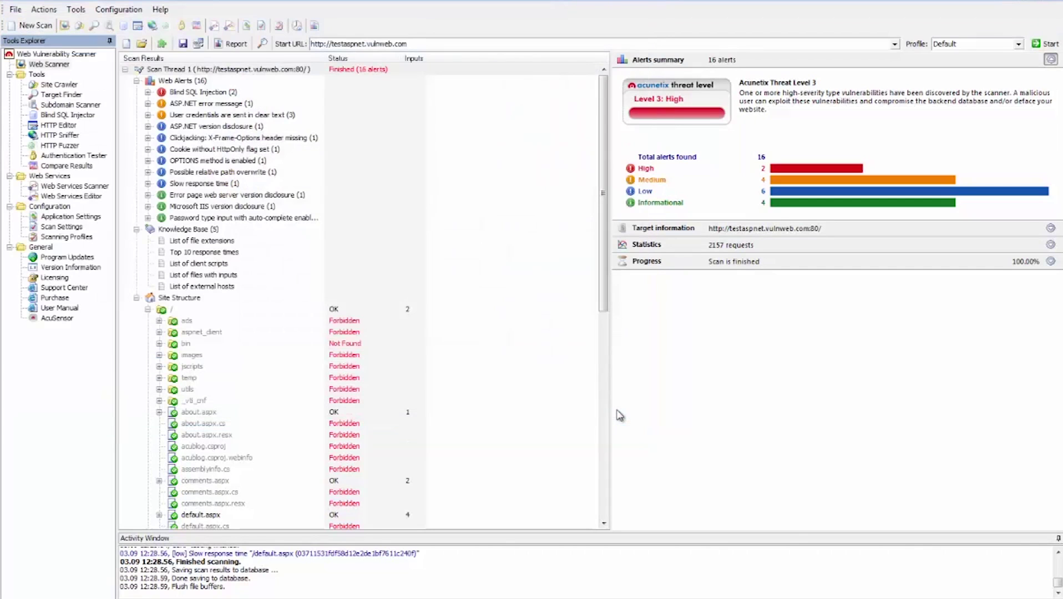
Step: Start saving the Site Structure's crawler data, basing the file name on the newest existing PARTIAL2 file with the date 20160309
right_click(169, 309)
right_click(168, 298)
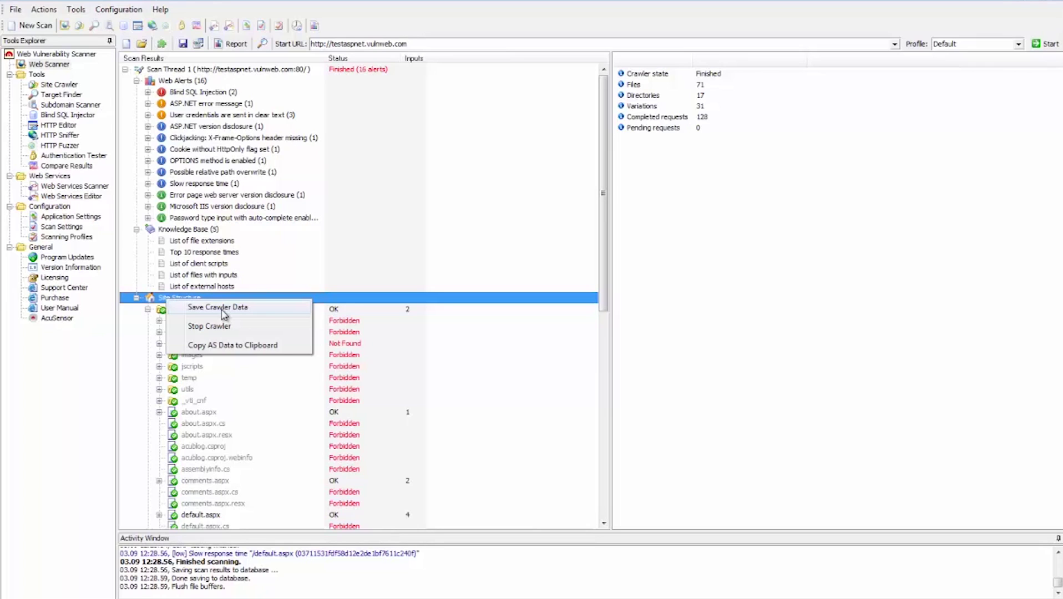
left_click(223, 311)
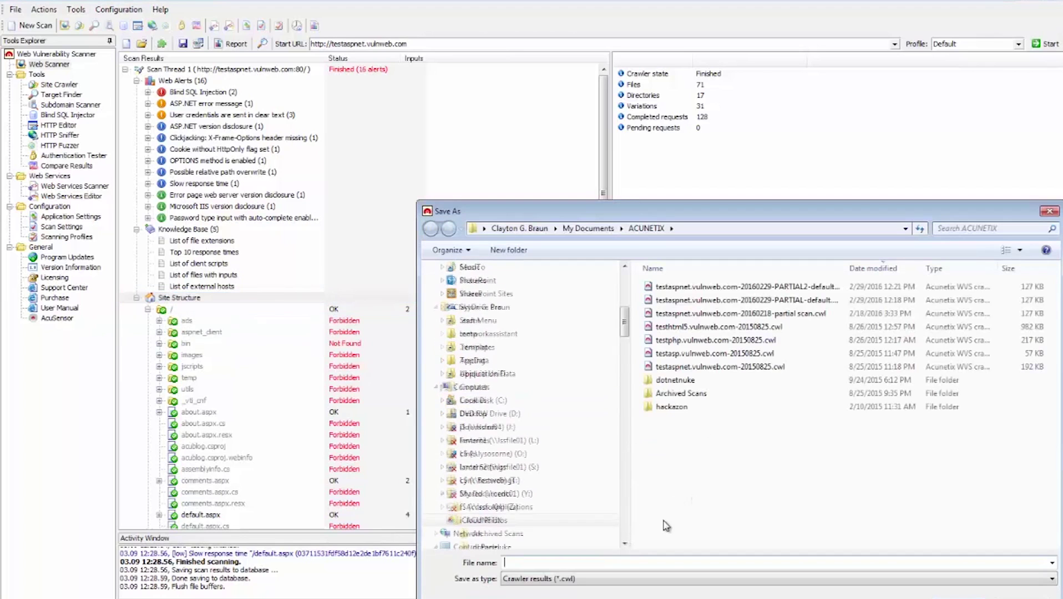
left_click(710, 287)
left_click(618, 564)
left_click(618, 564)
key("BackSpace")
key("BackSpace")
key("BackSpace")
key("BackSpace")
key("BackSpace")
key("BackSpace")
key("BackSpace")
key("BackSpace")
key("BackSpace")
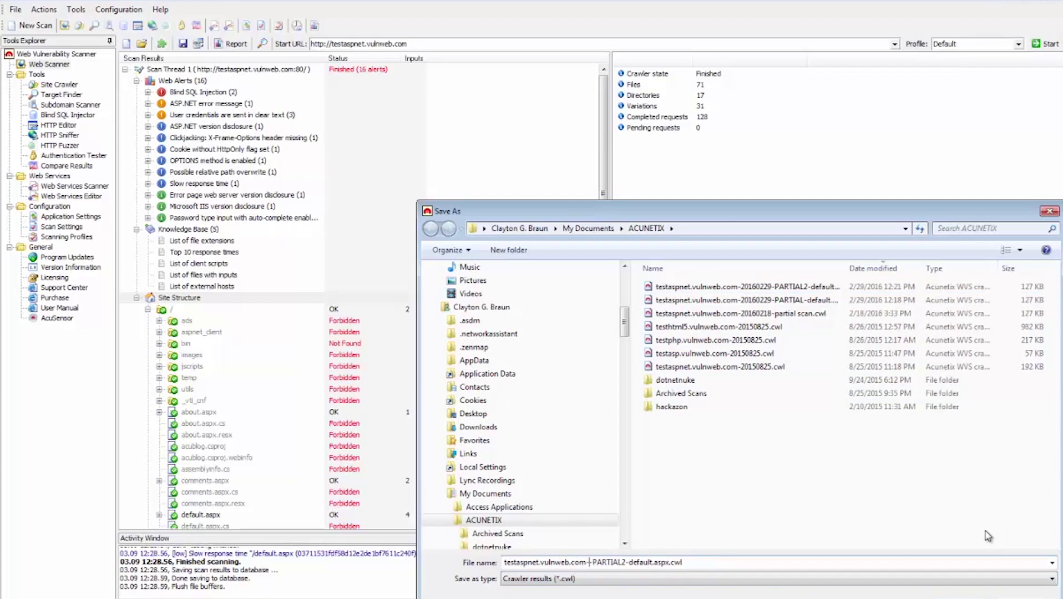
type("201603")
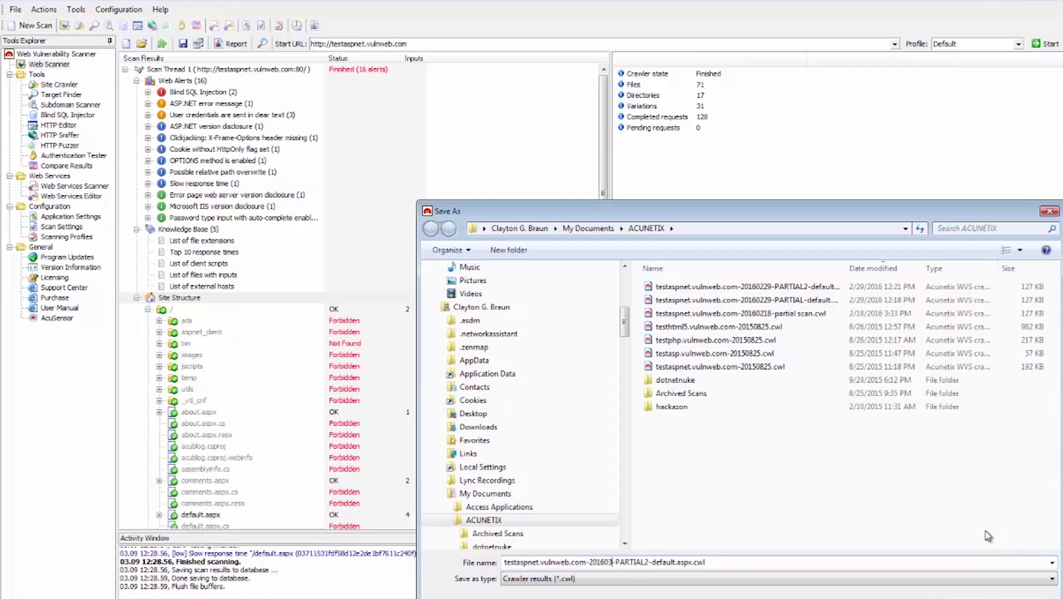
type("09")
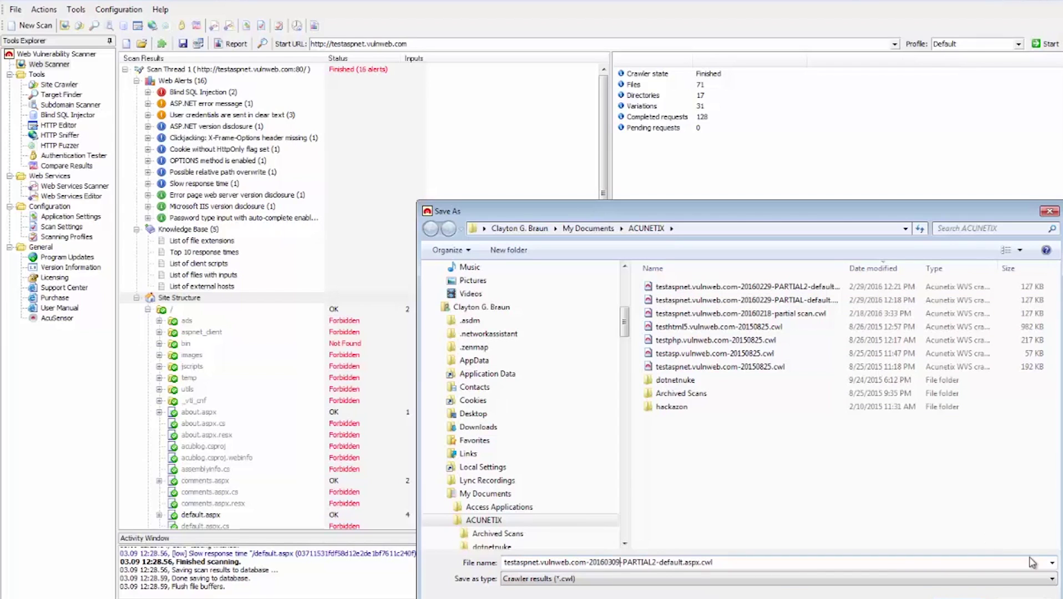
Step: Change PARTIAL2 to PARTIAL in the file name and save the crawler data as testaspnet.vulnweb.com-20160309-PARTIAL-default.aspx.cwl
left_click(657, 562)
key("BackSpace")
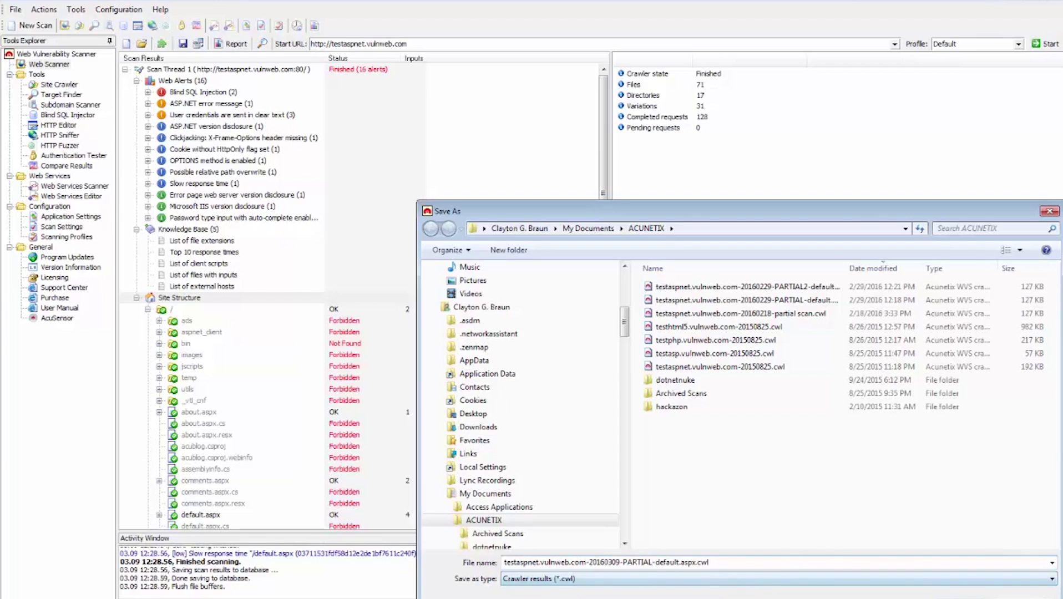
left_click(936, 596)
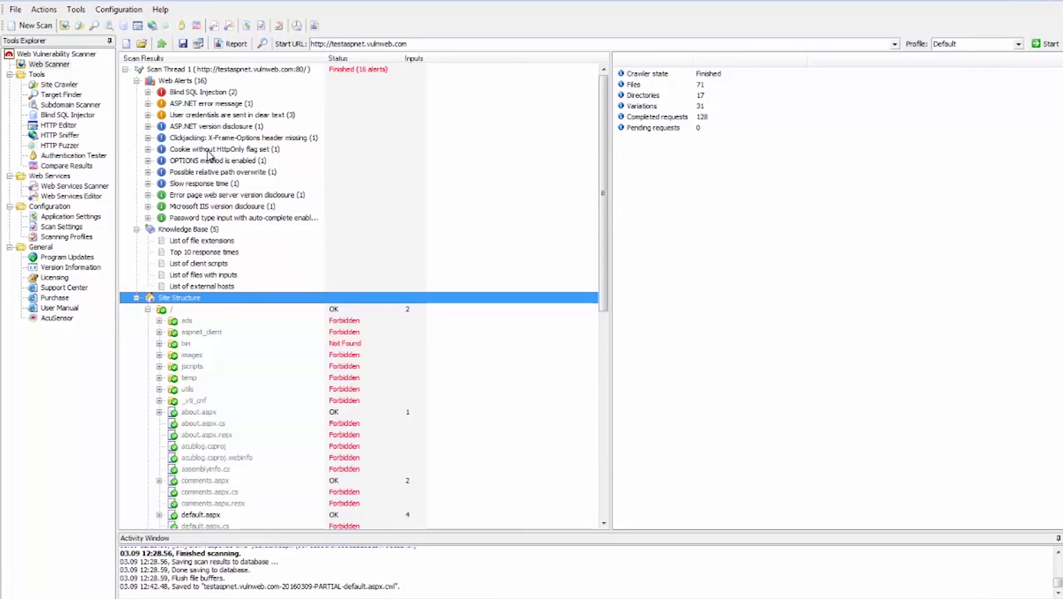
Step: Load the saved crawl results file testaspnet.vulnweb.com-20160309-PARTIAL-default.aspx.cwl into the Site Crawler
left_click(55, 86)
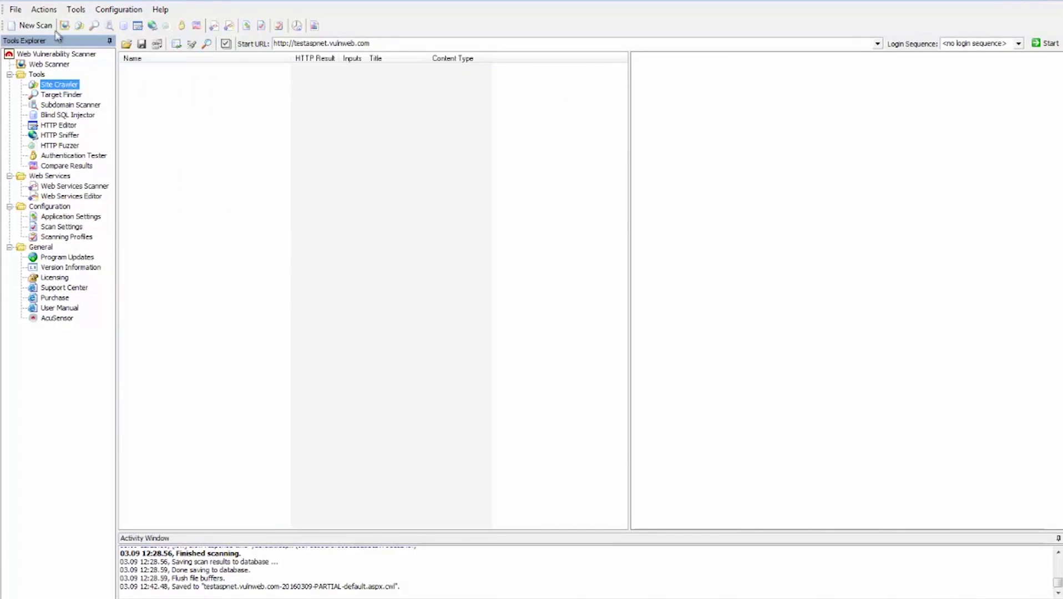
left_click(127, 44)
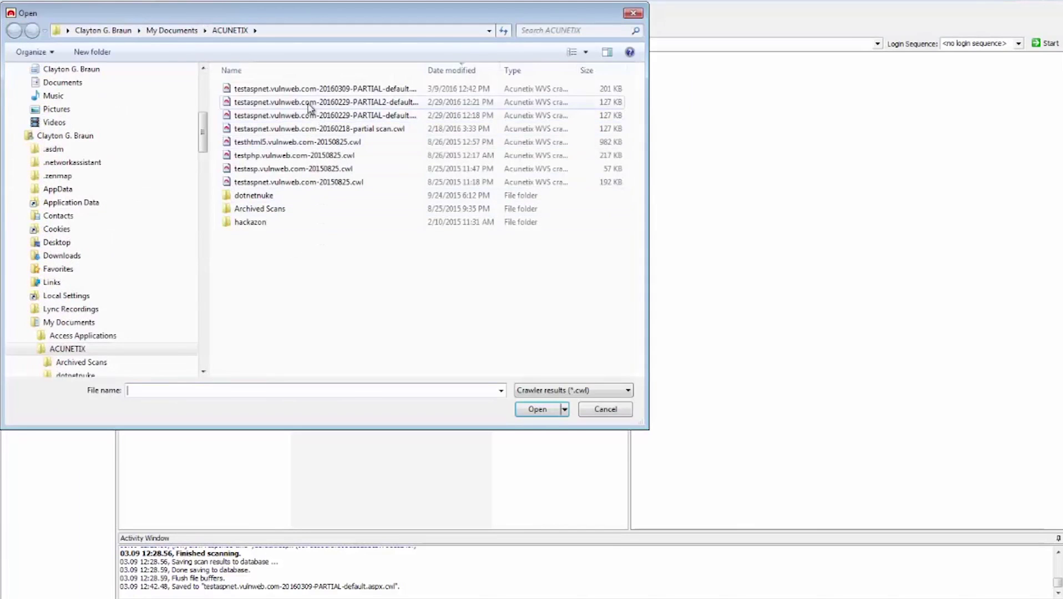
double_click(278, 90)
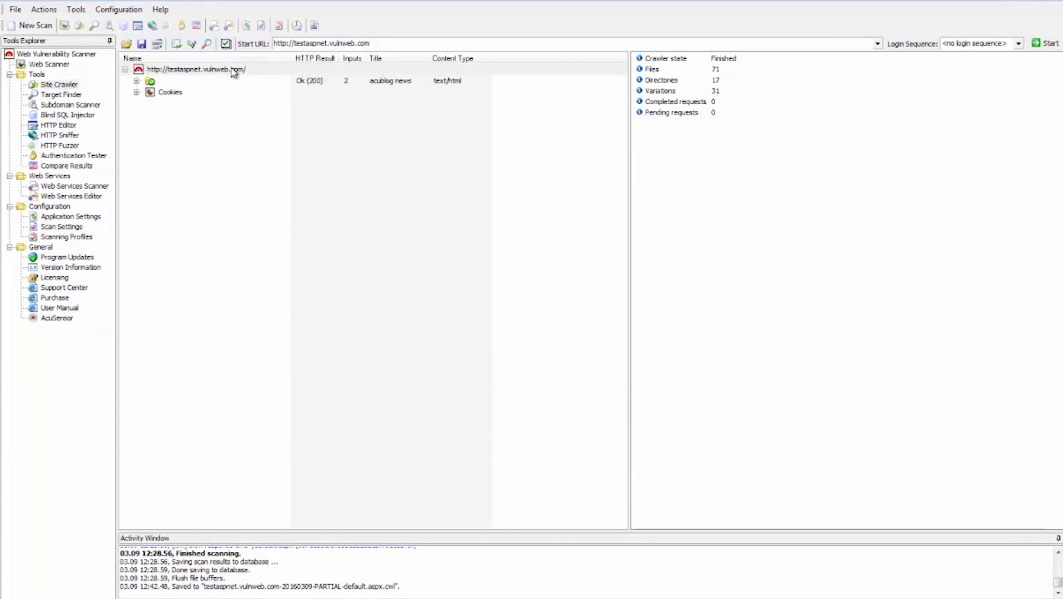
Step: Examine which files are selected for scanning in the loaded crawl results, down to the root .aspx pages
left_click(227, 45)
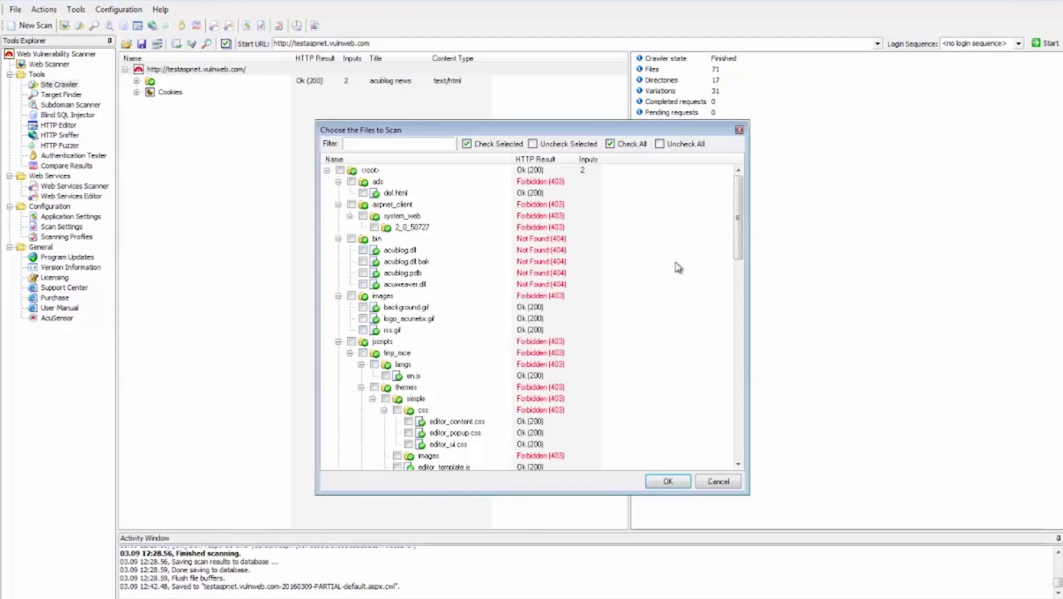
left_click_drag(742, 239, 738, 373)
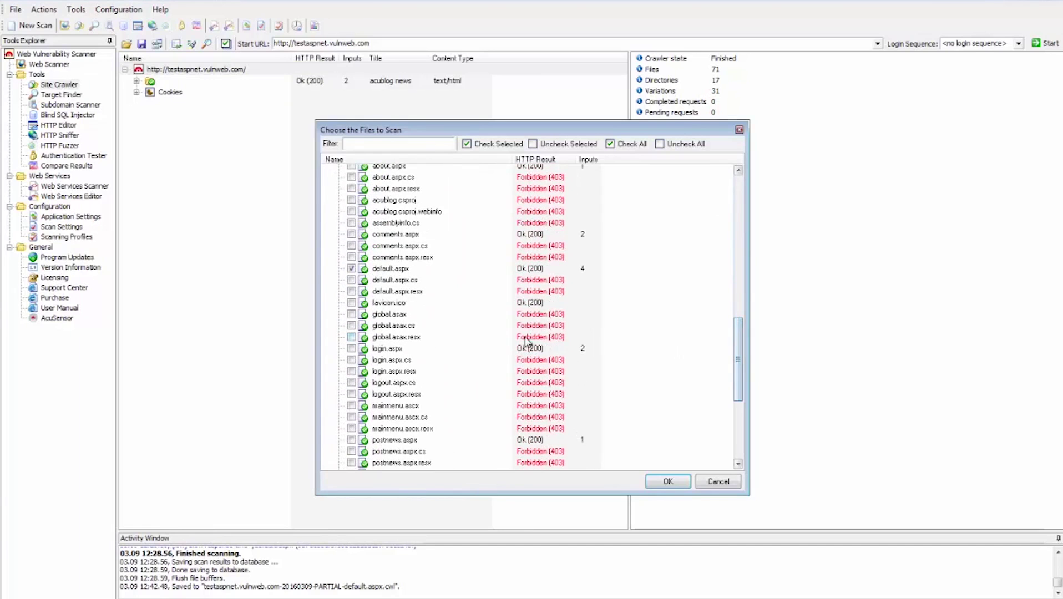